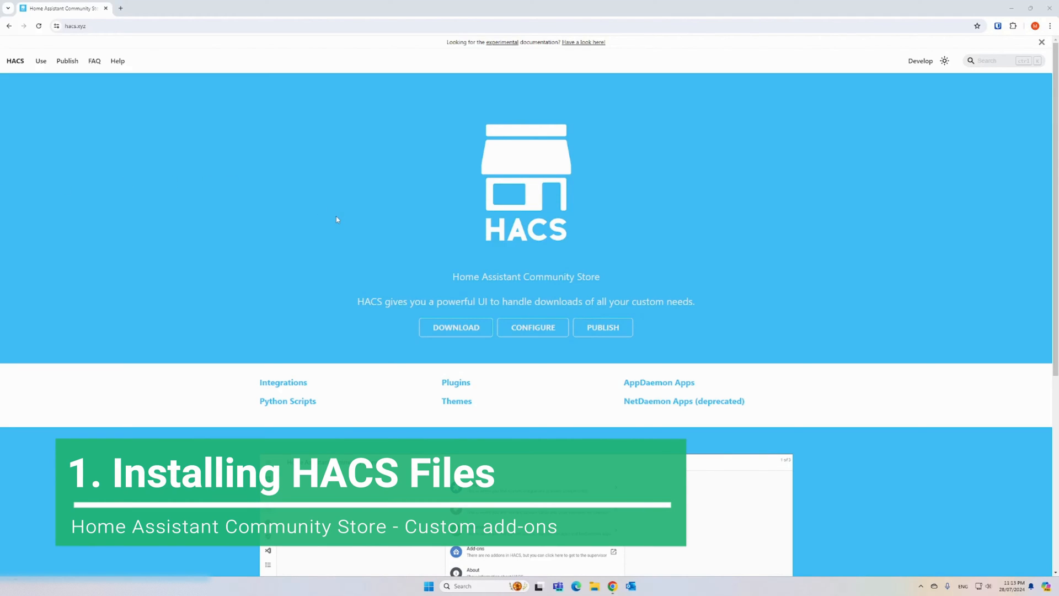
- Open the HACS download instructions for OS/Supervised and select the wget download command
click(465, 327)
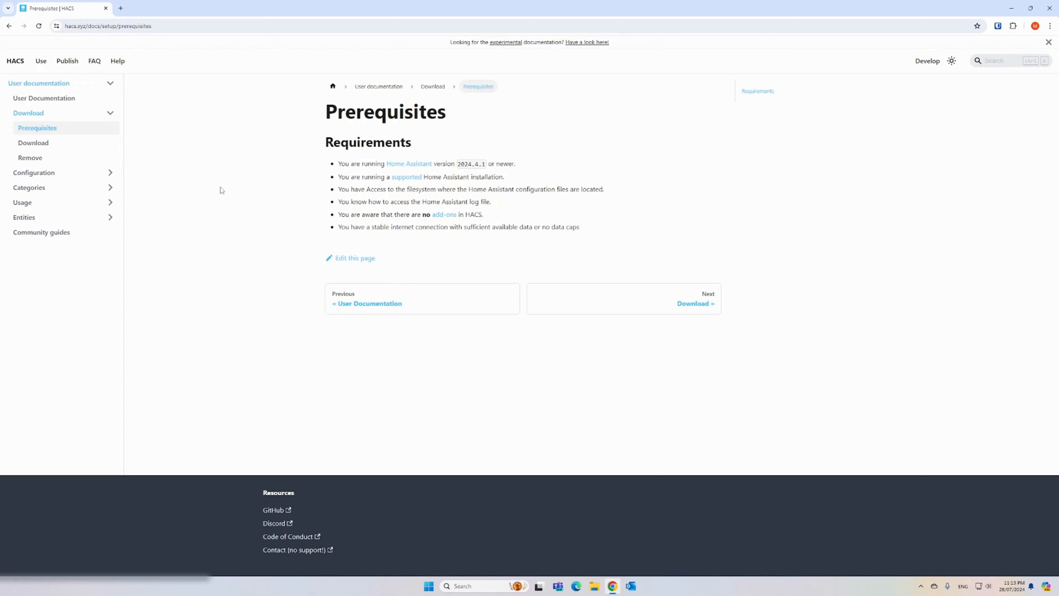
click(692, 304)
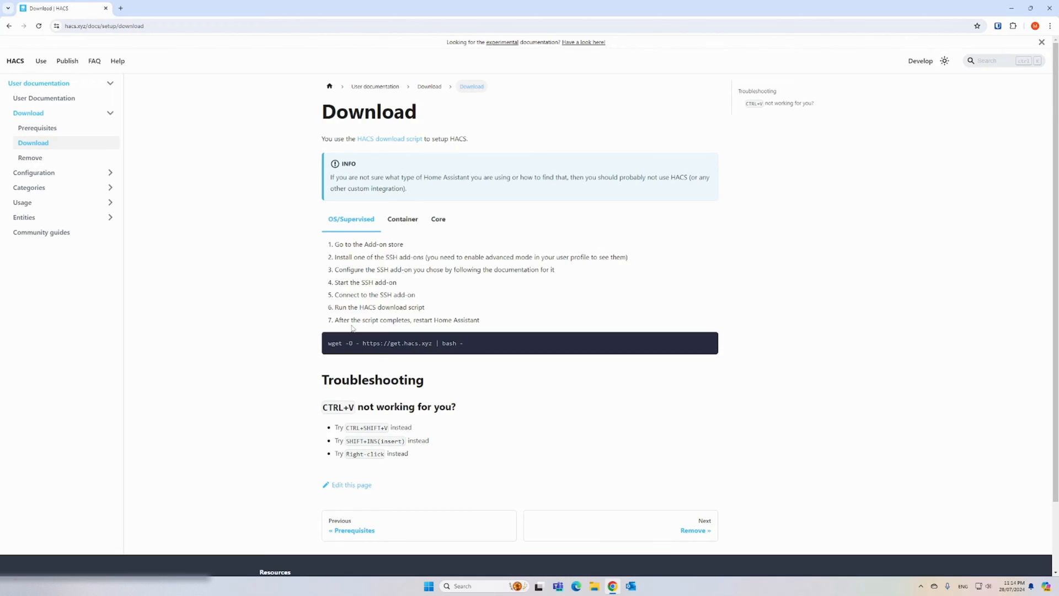
drag(330, 343, 465, 347)
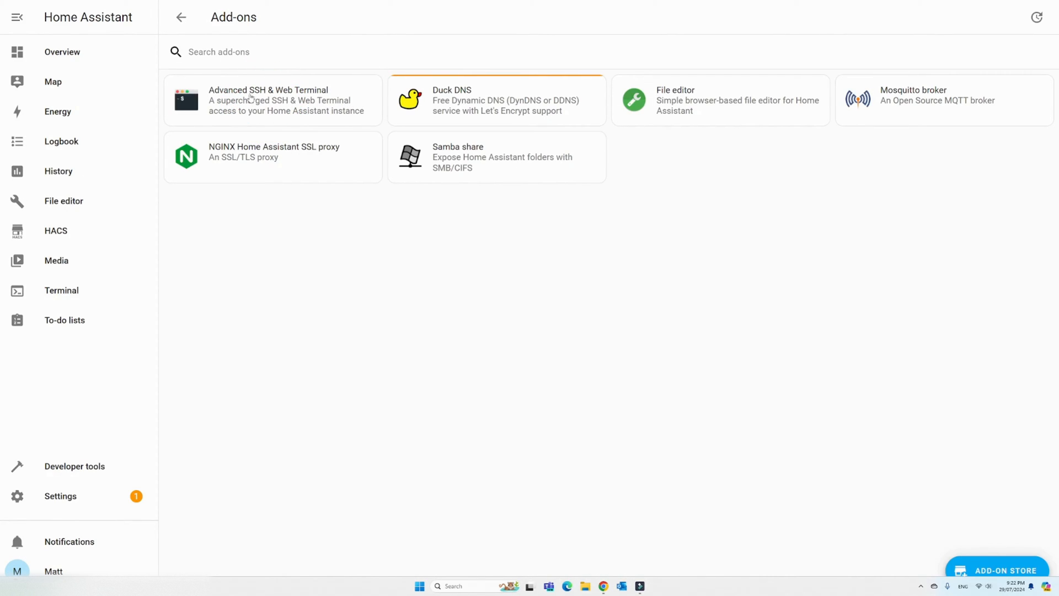
click(266, 100)
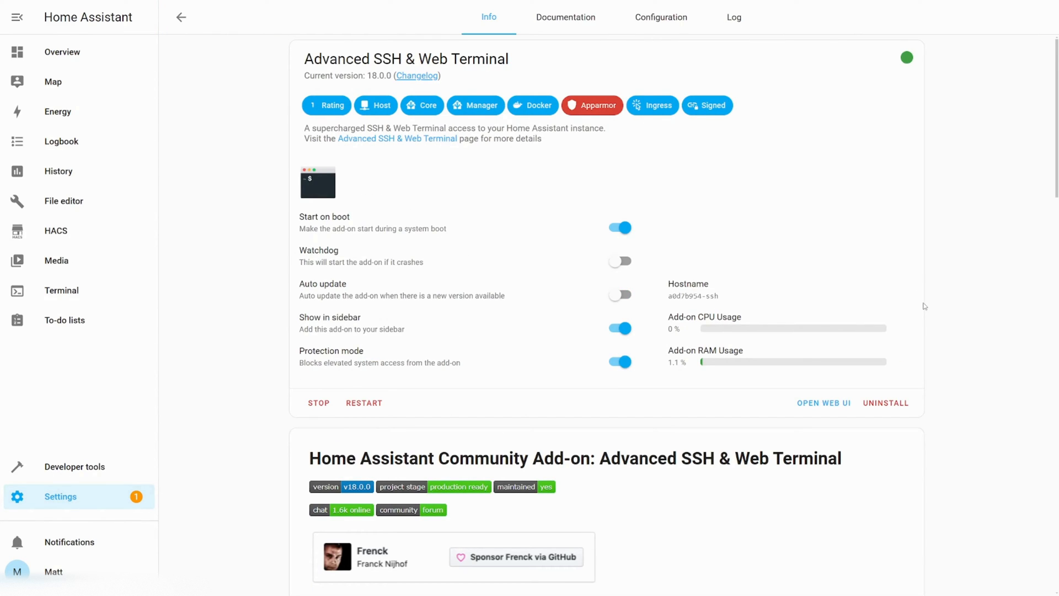
click(69, 293)
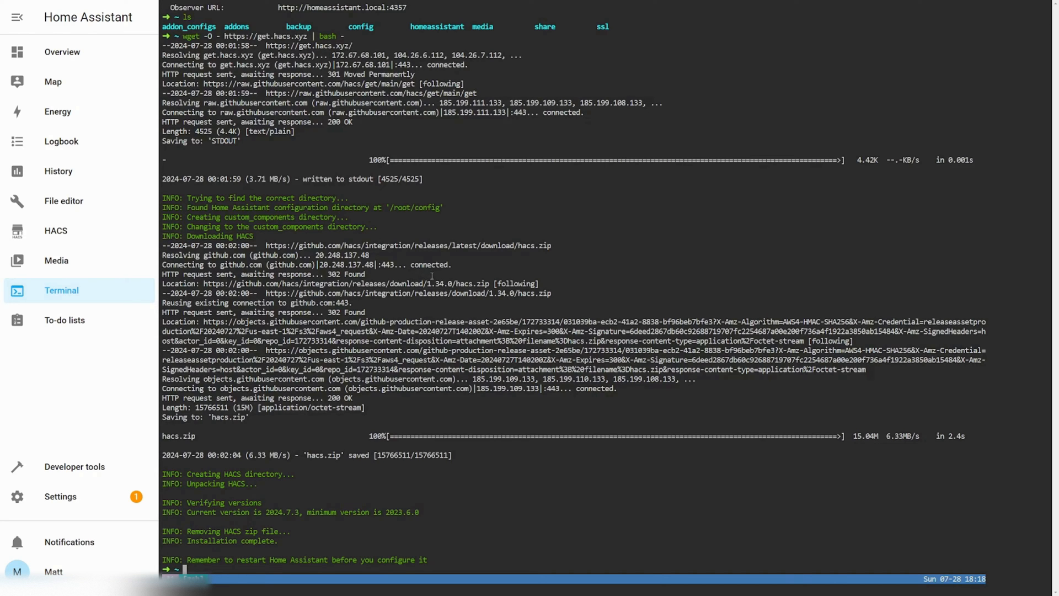
key(Up)
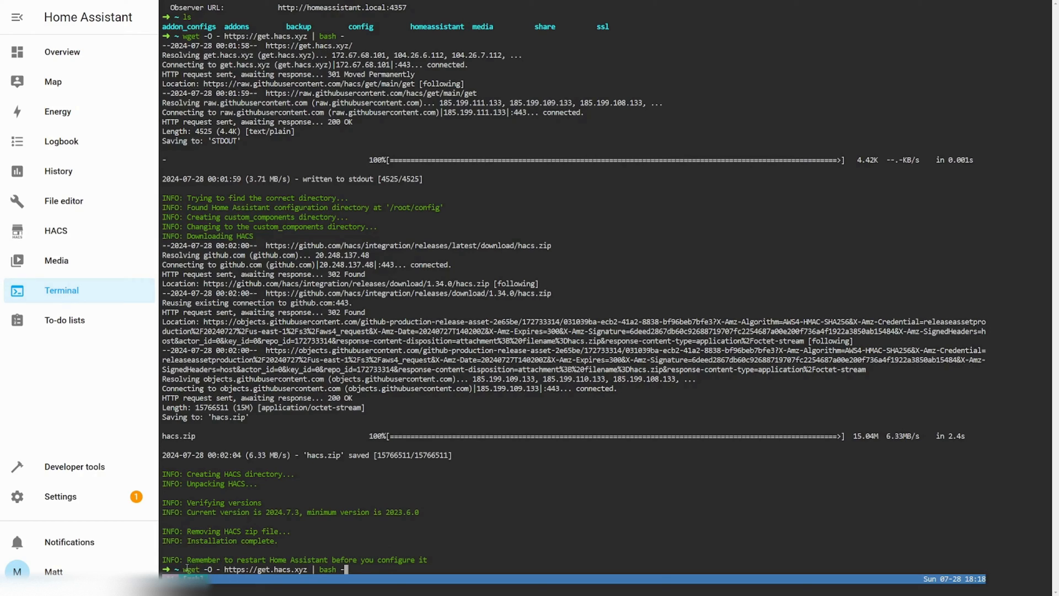
drag(186, 568, 346, 569)
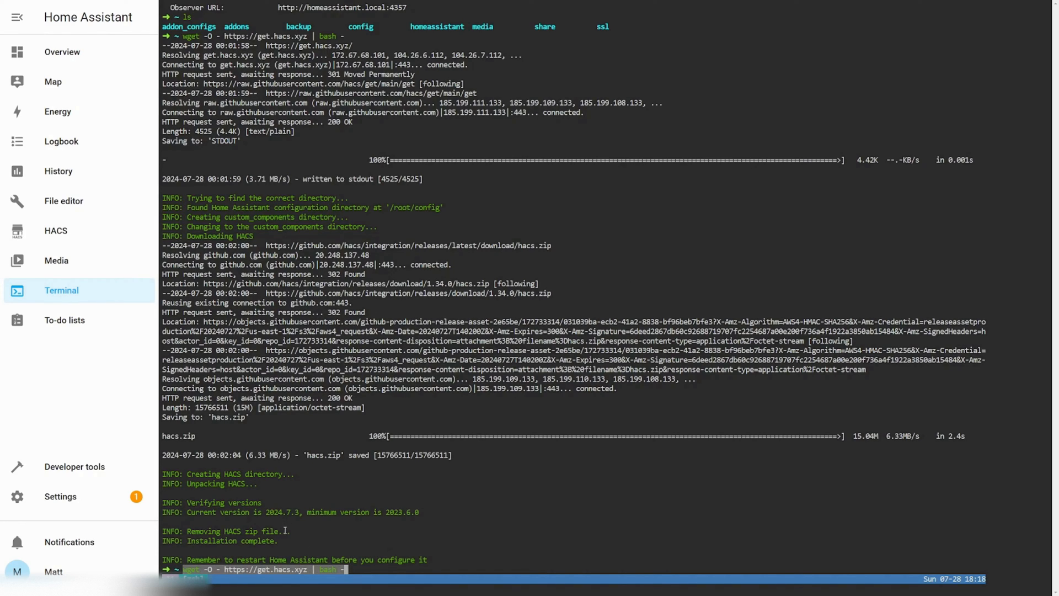
click(359, 567)
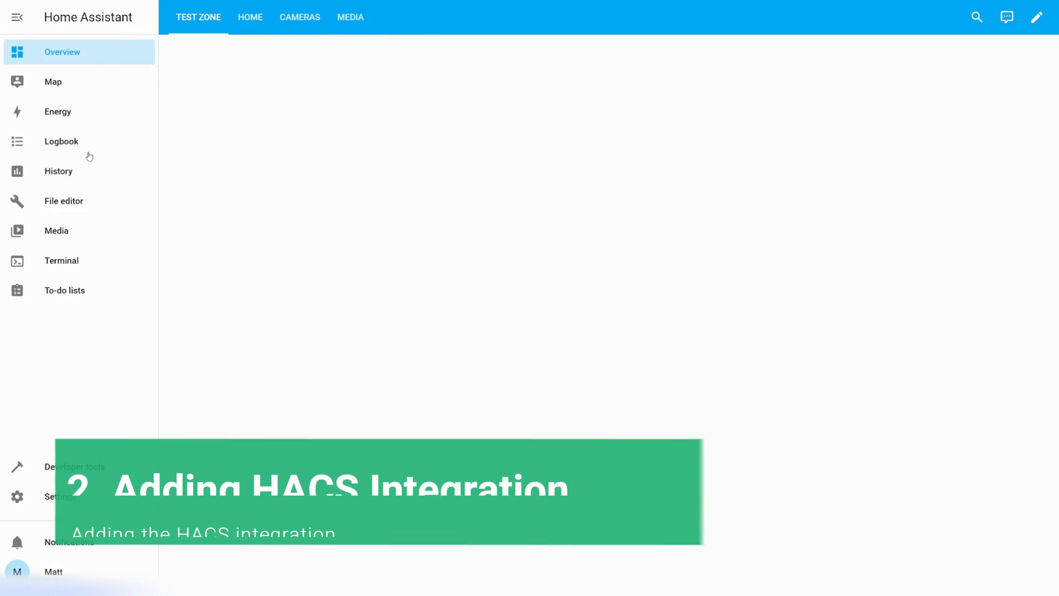
- Start adding a new integration under Devices & services, searching the brands for HACS and choosing it
click(39, 497)
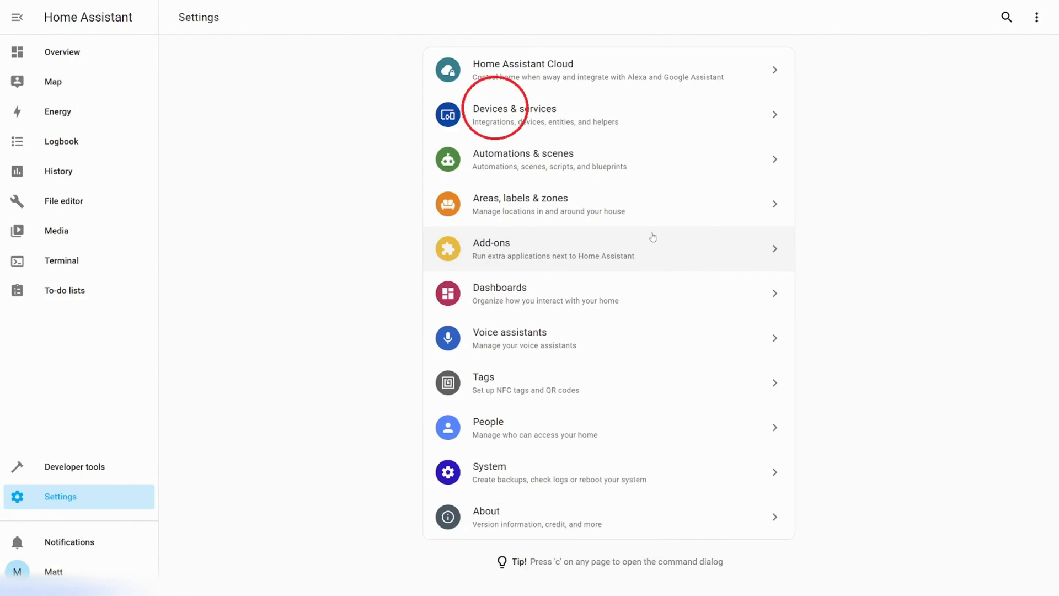
click(644, 125)
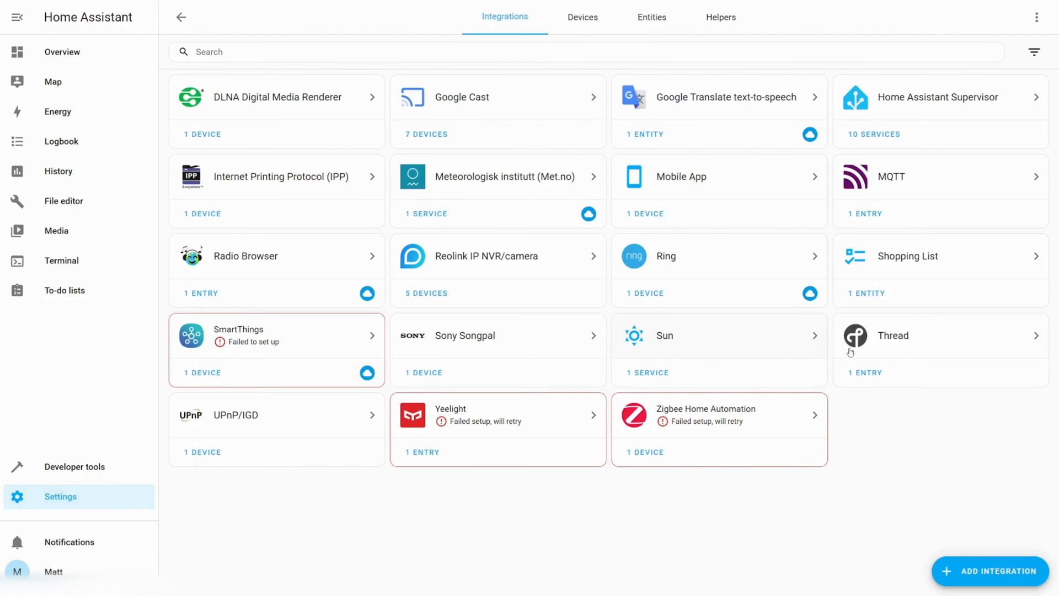
click(975, 571)
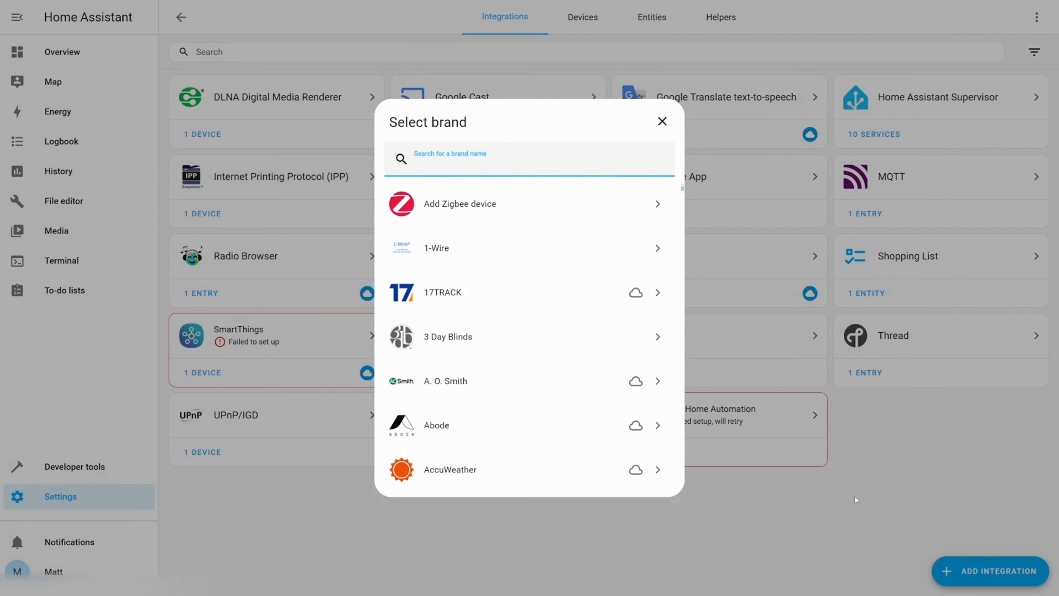
text(HACS)
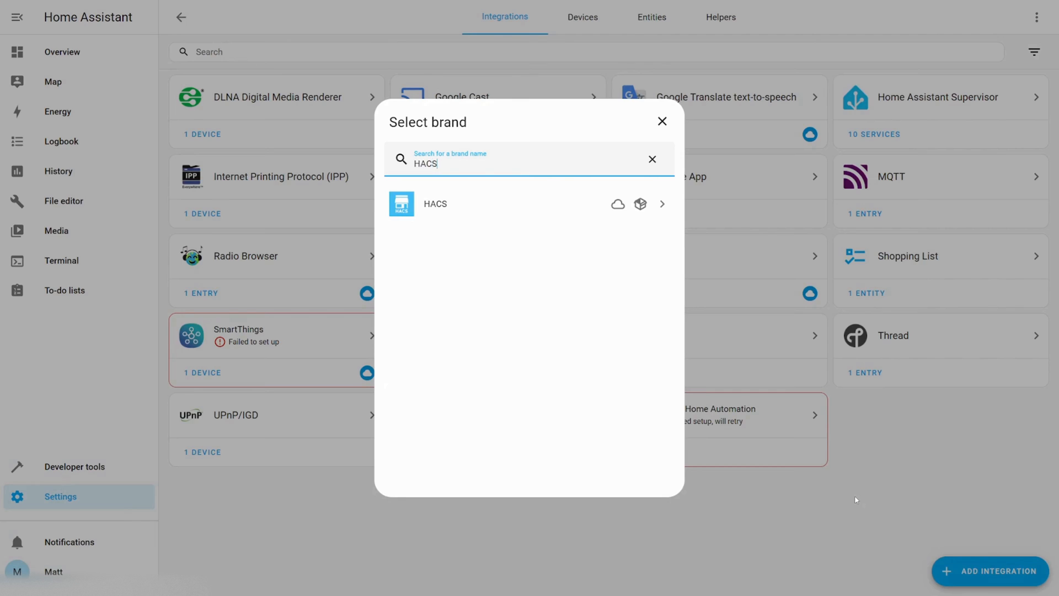
click(430, 203)
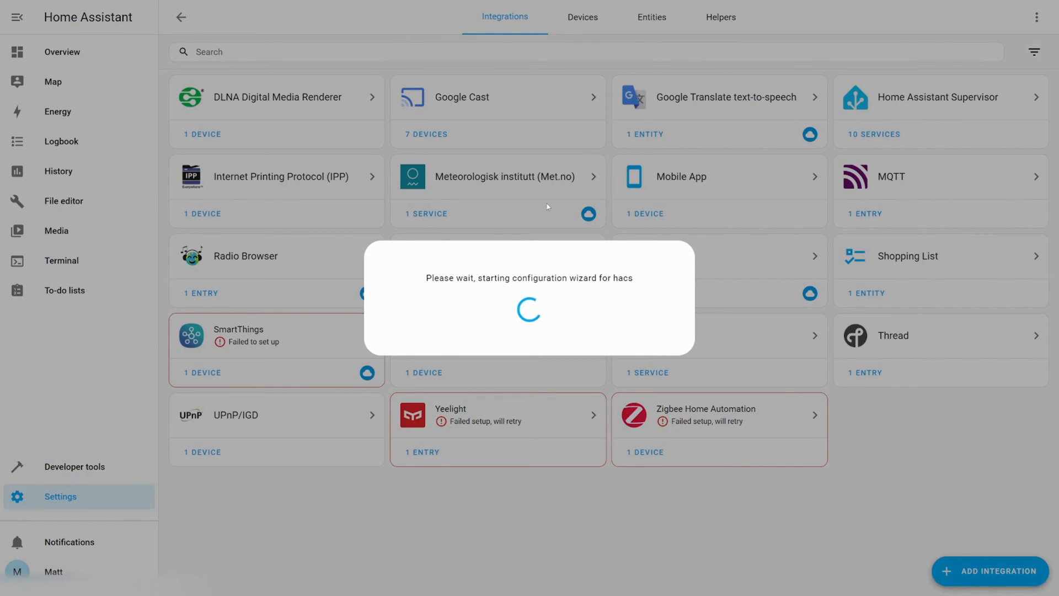
- Accept all four HACS acknowledgements, enable experimental features and submit the setup form
click(373, 223)
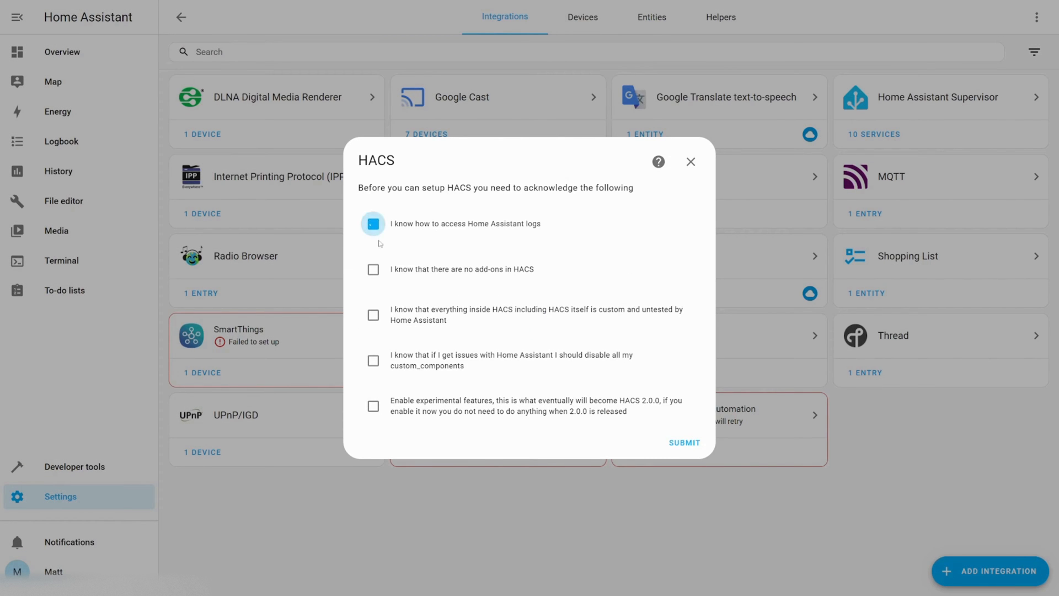
click(375, 270)
click(374, 317)
click(373, 360)
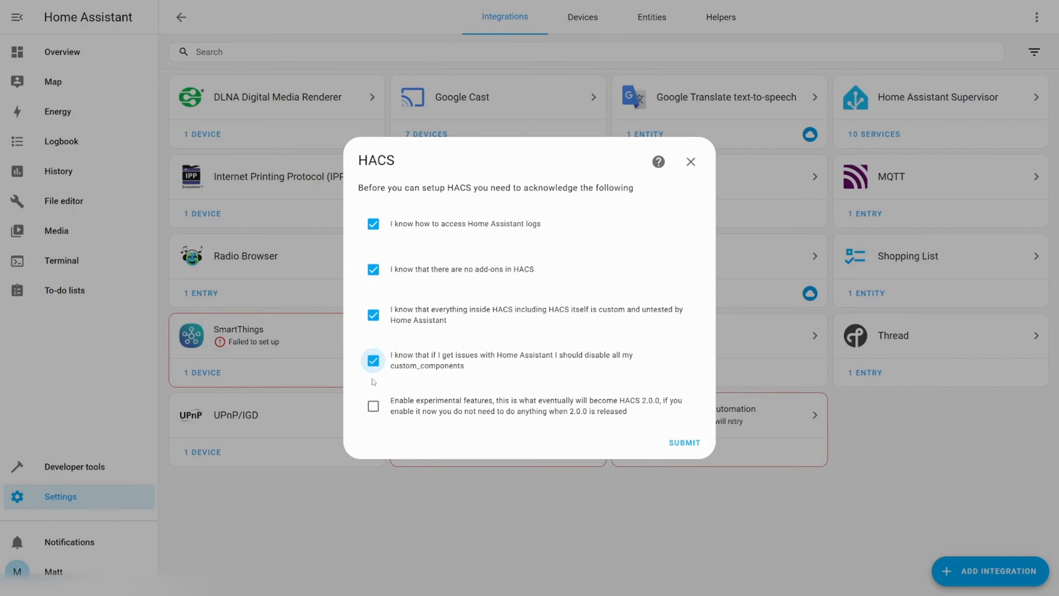
click(374, 411)
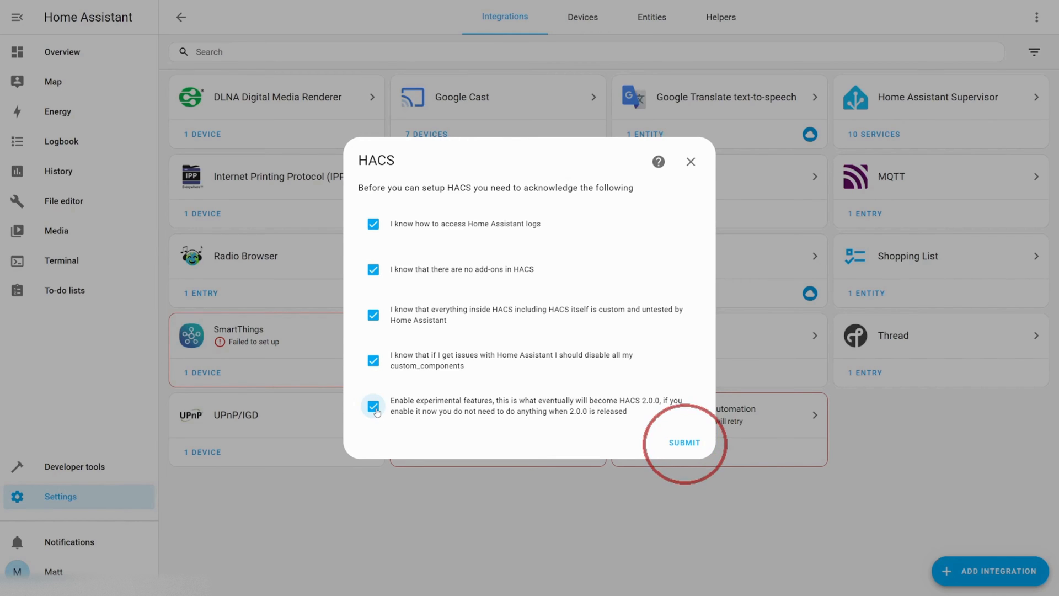
click(683, 443)
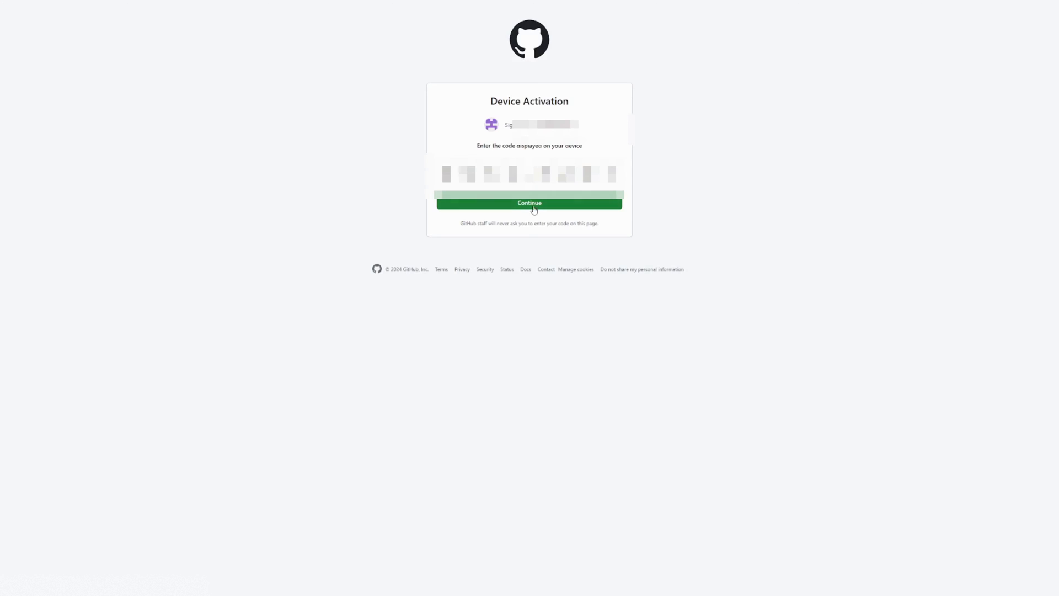
- Authorize HACS through GitHub device activation and finish the integration's configuration
click(531, 203)
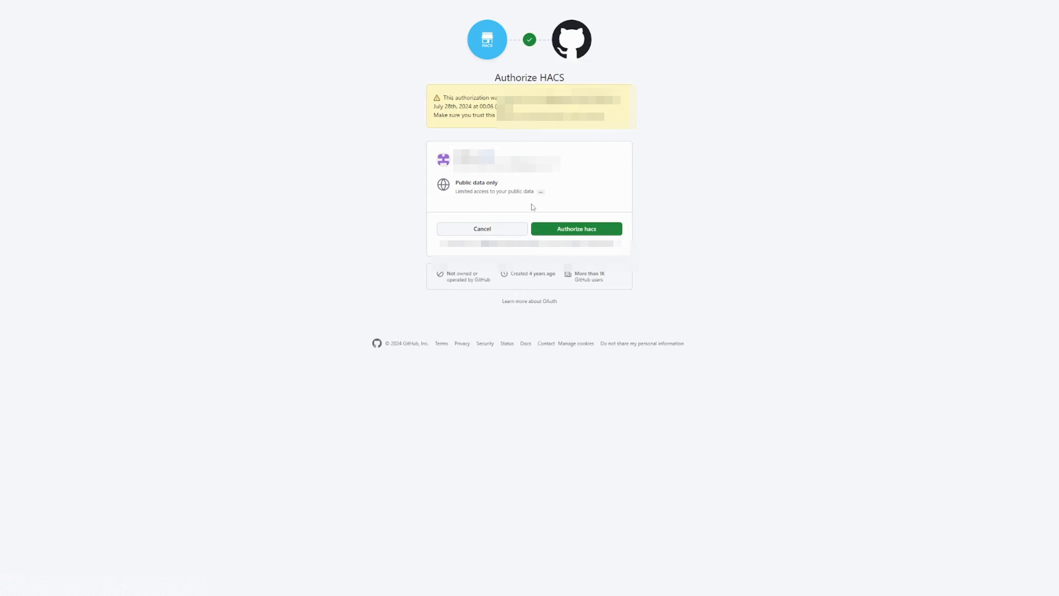
click(577, 228)
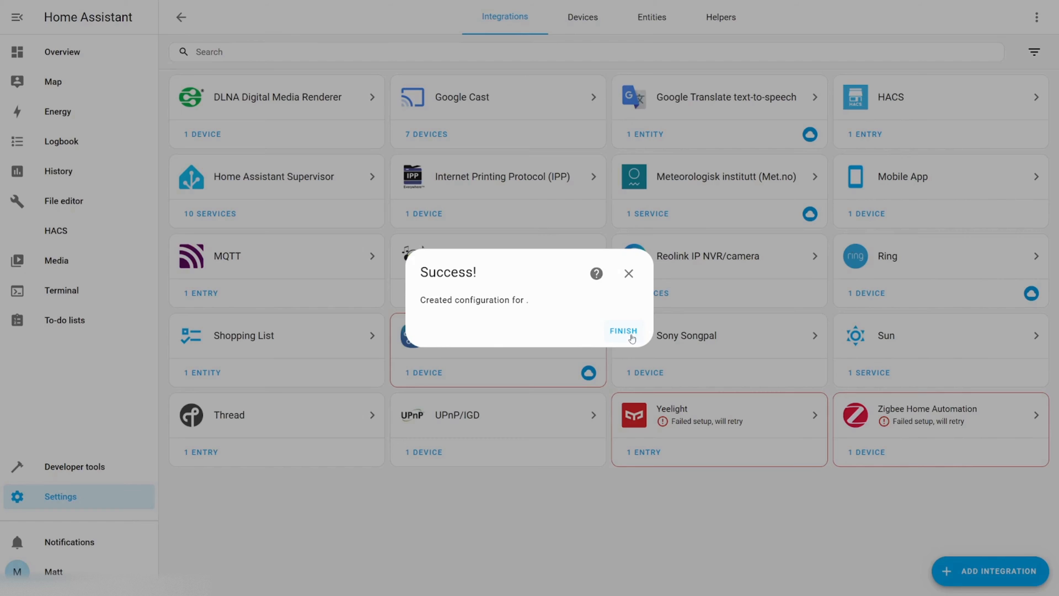
click(627, 335)
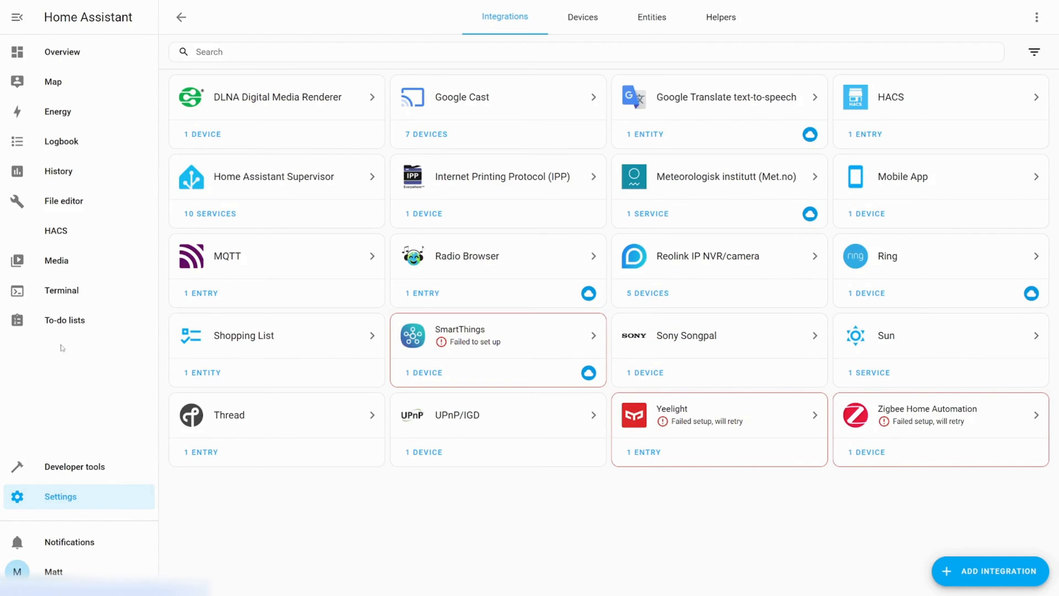
- Search the Home Assistant Community Store for "panasonic" and open the Panasonic Comfort Cloud repository
click(56, 231)
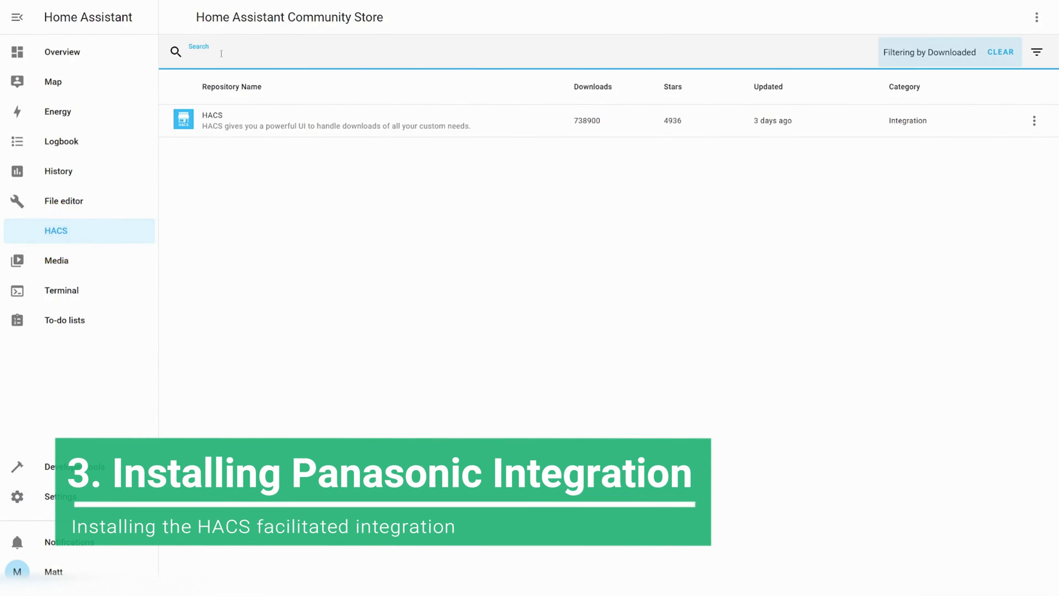
click(221, 53)
text(pa)
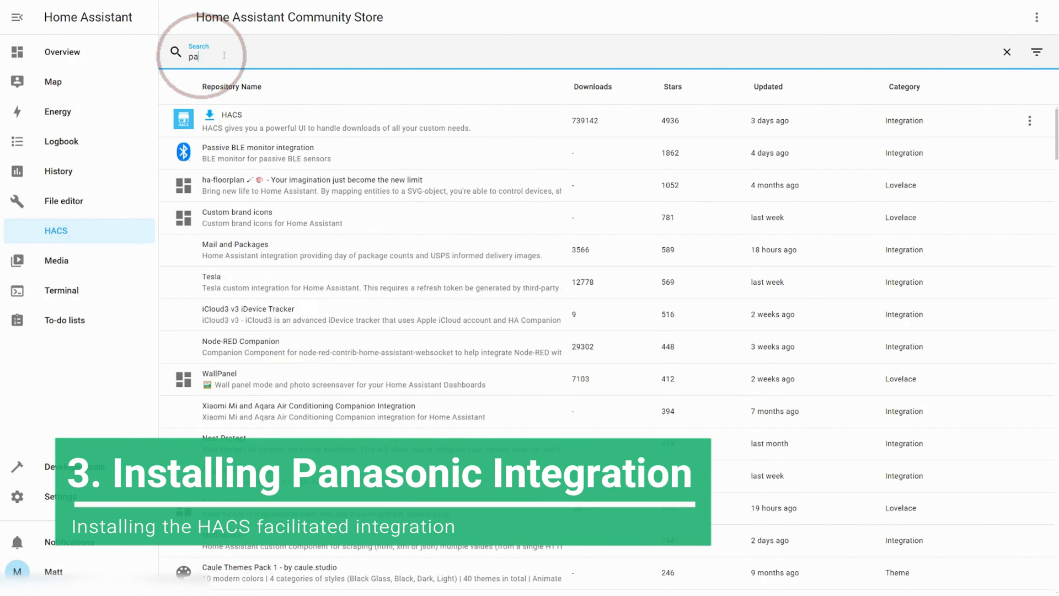
text(nasonic)
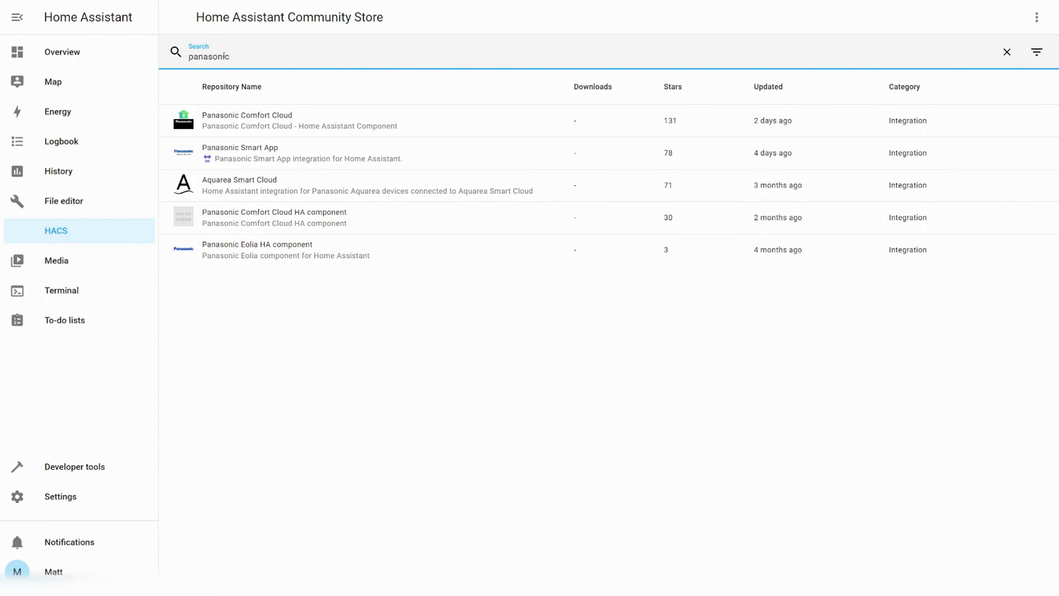
click(255, 127)
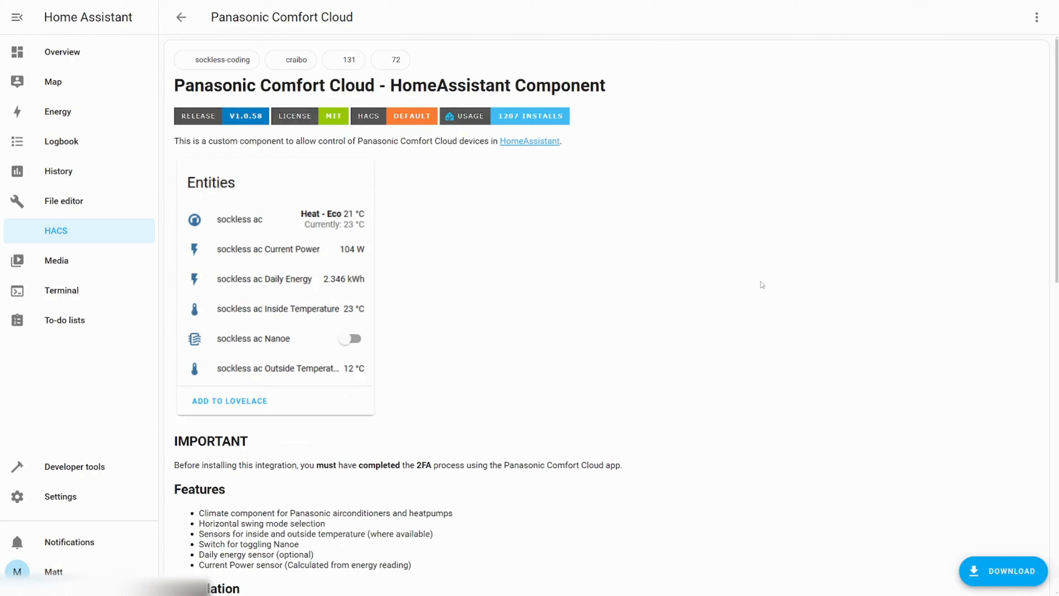
- Review the Panasonic Comfort Cloud repository page and download the integration
scroll(896, 428, down, 10)
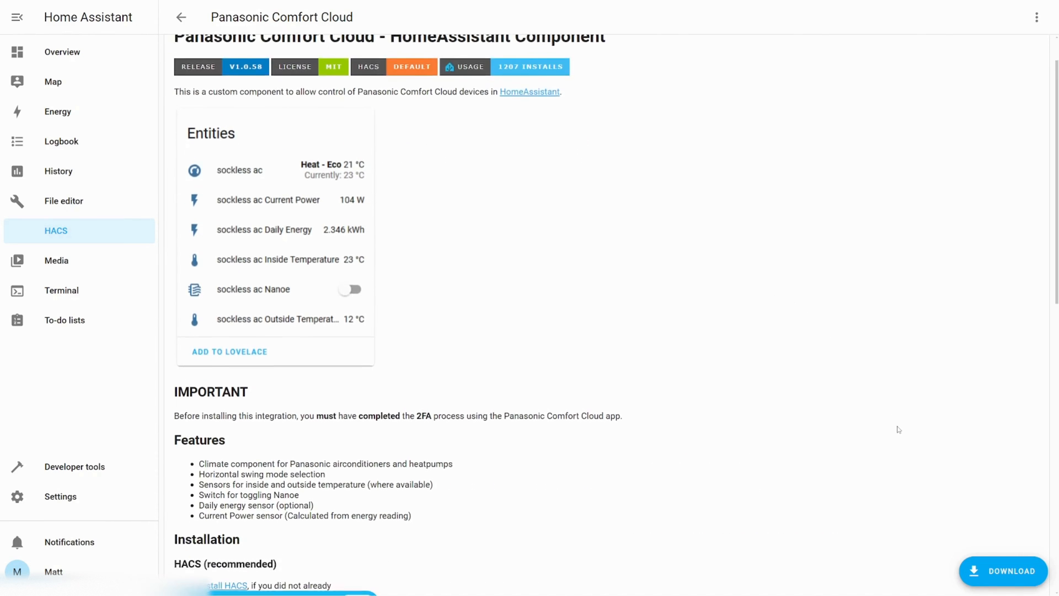
click(984, 571)
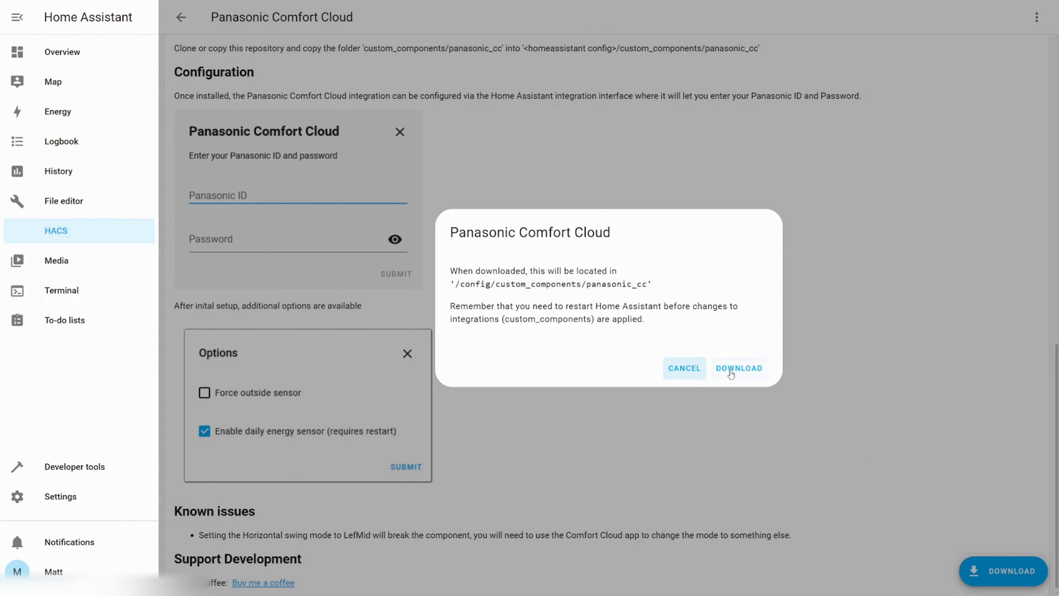
click(731, 374)
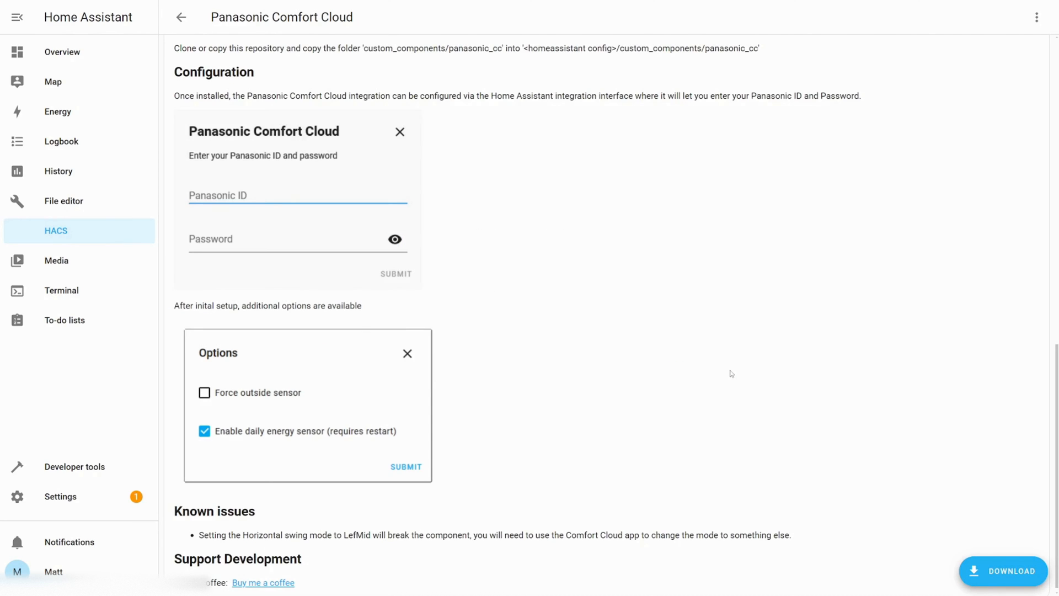
- Restart Home Assistant through the "Restart required" repair for Panasonic Comfort Cloud and close the repair dialog
click(60, 496)
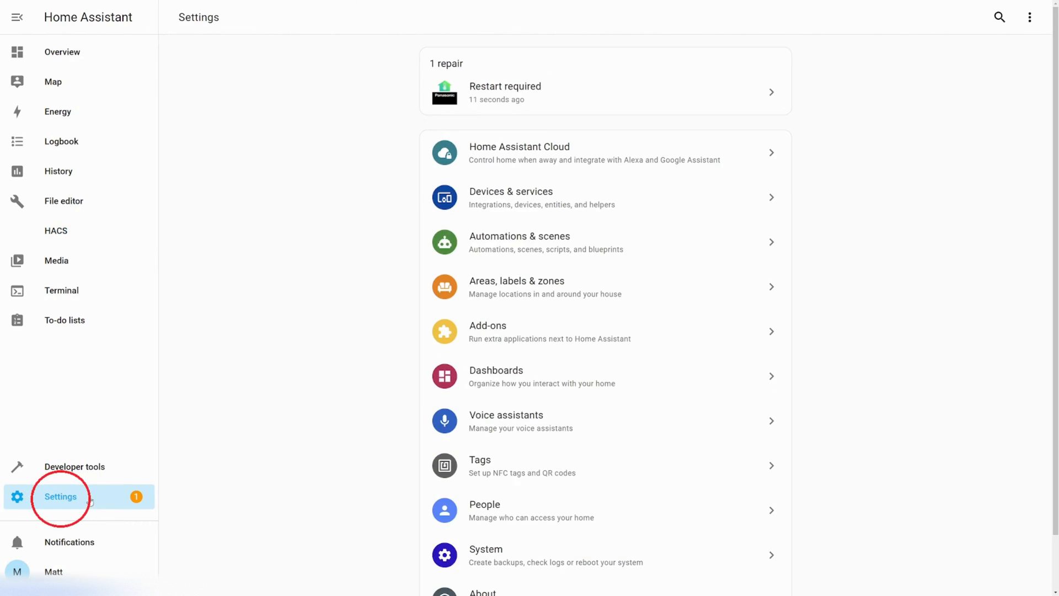
click(492, 100)
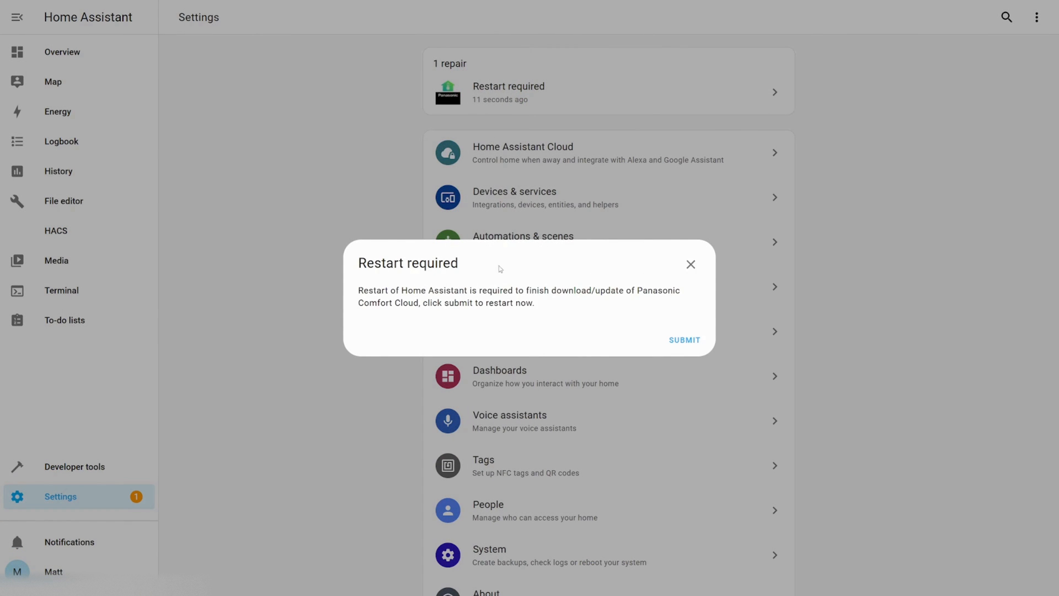
click(686, 341)
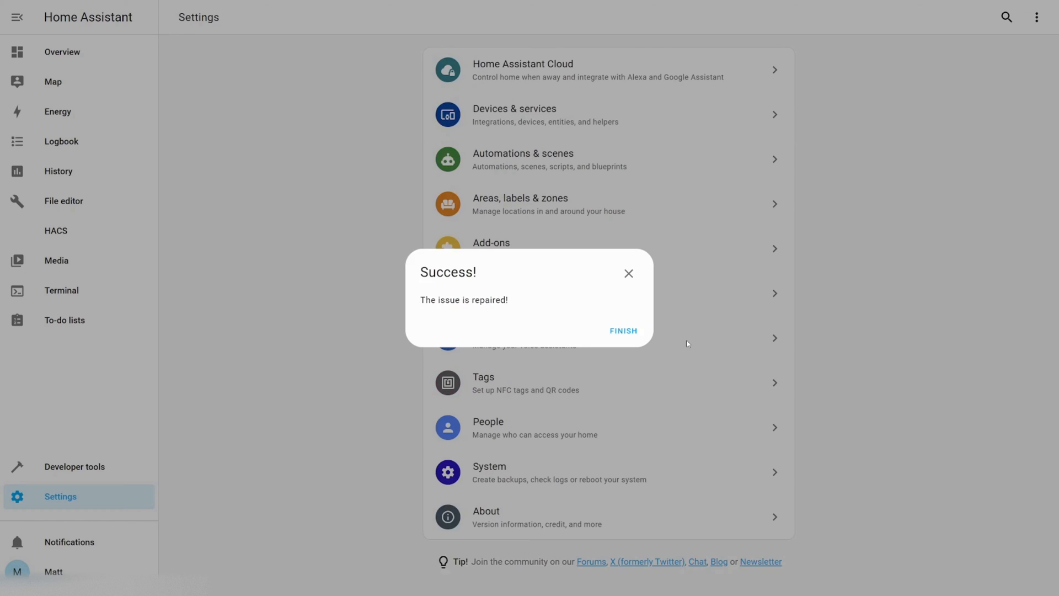
click(633, 336)
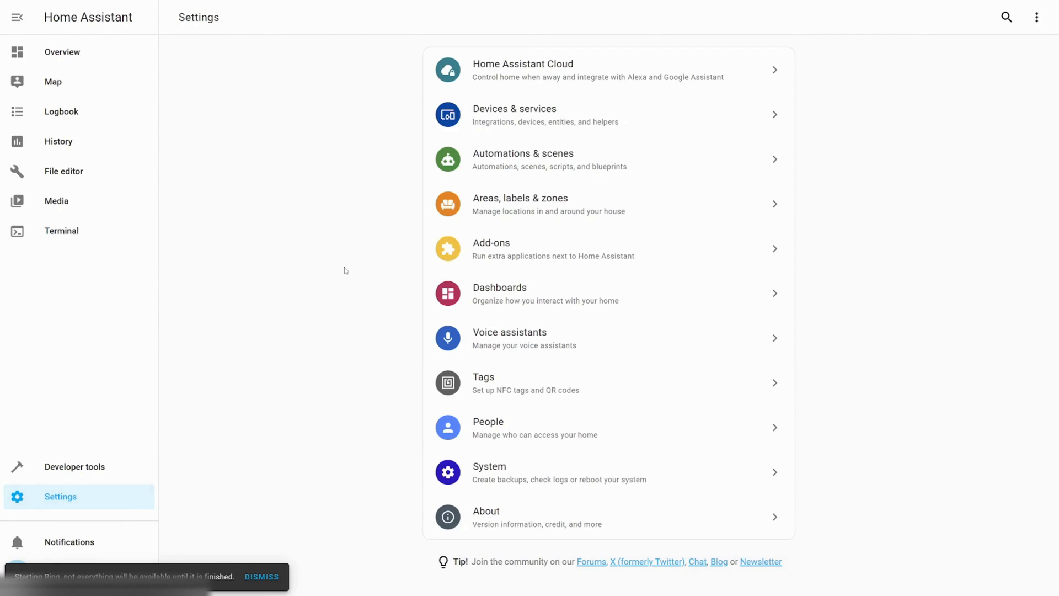
- Start adding an integration under Devices & services, searching the brands for "pana" and choosing Panasonic Comfort Cloud
click(511, 117)
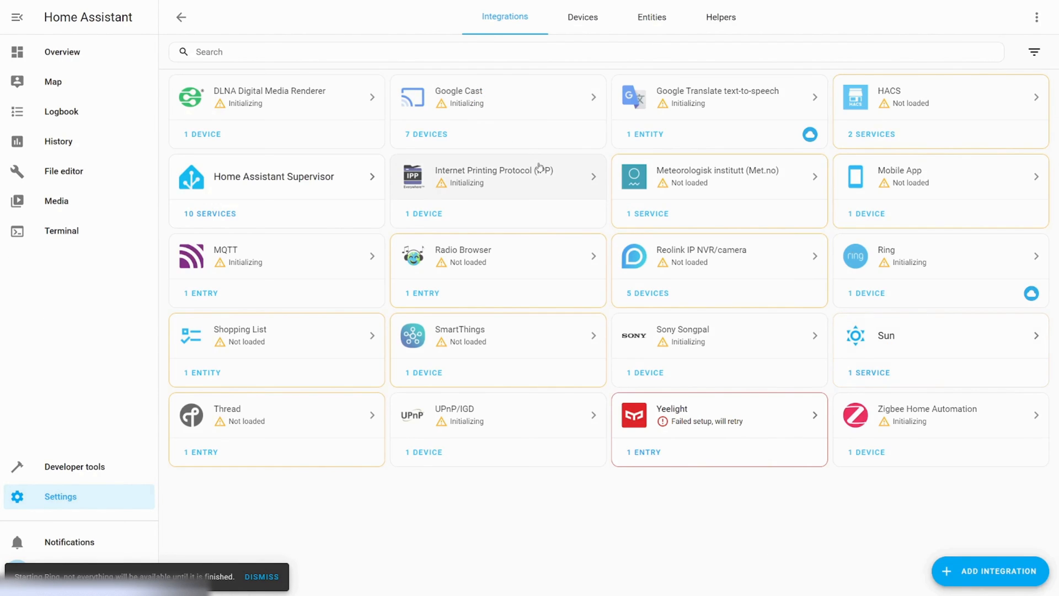
click(970, 570)
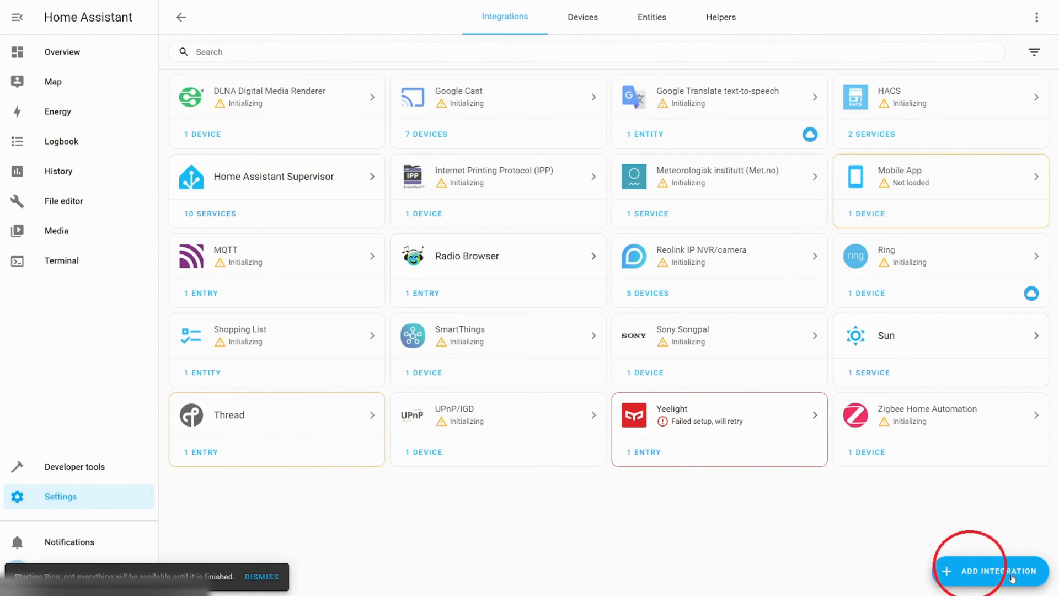
text(pana)
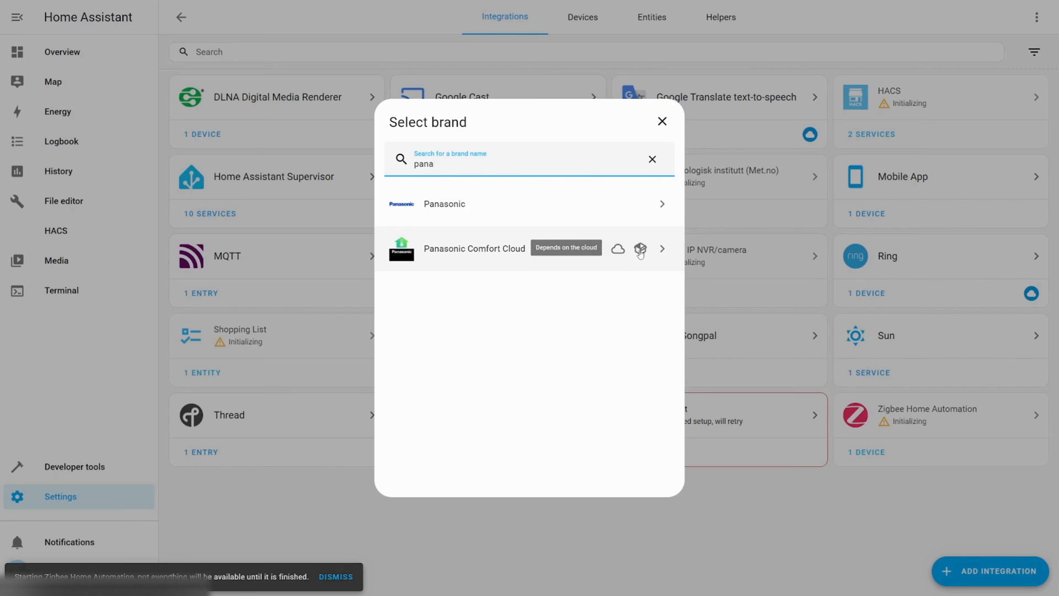
click(465, 244)
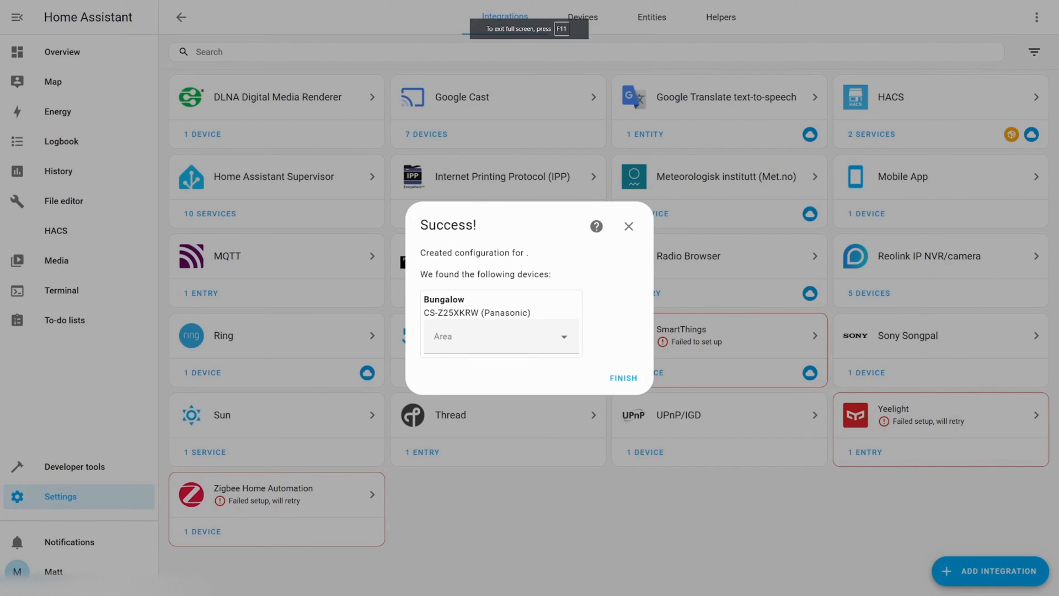
- Assign the Panasonic CS-Z25XKRW device to the Bungalow area and finish the integration setup
click(563, 340)
click(488, 437)
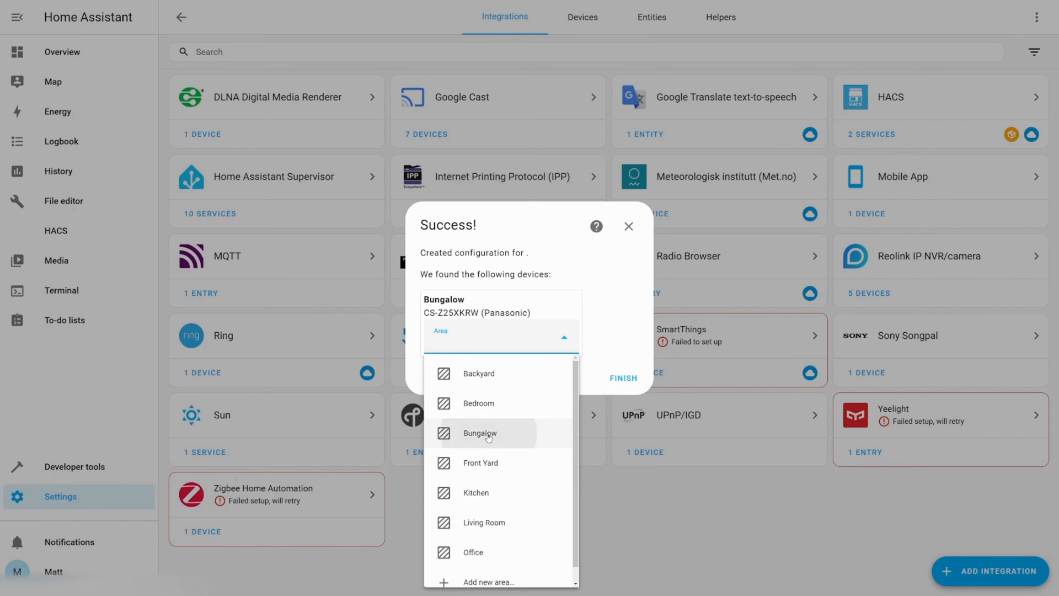
click(622, 378)
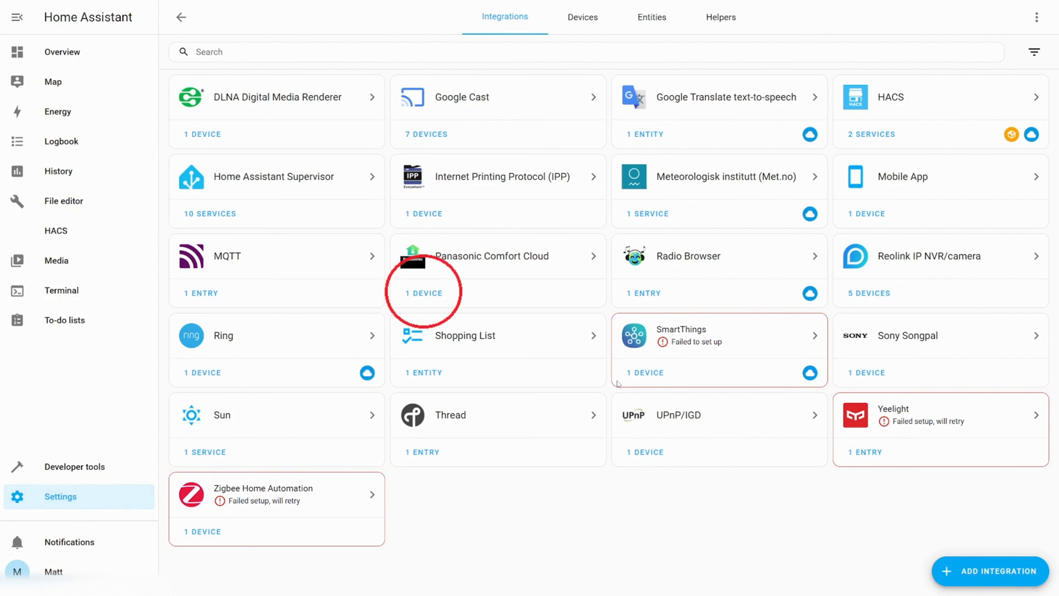
- Open the Panasonic Comfort Cloud device's climate control, raise the target temperature to 21.5 °C and lower it back to 21 °C
click(436, 293)
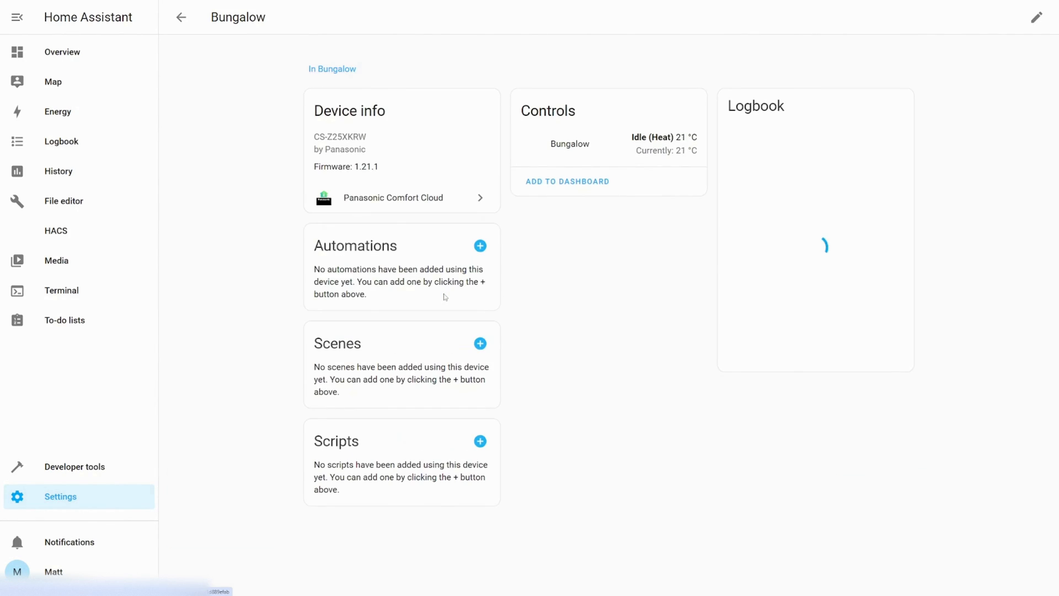
click(657, 152)
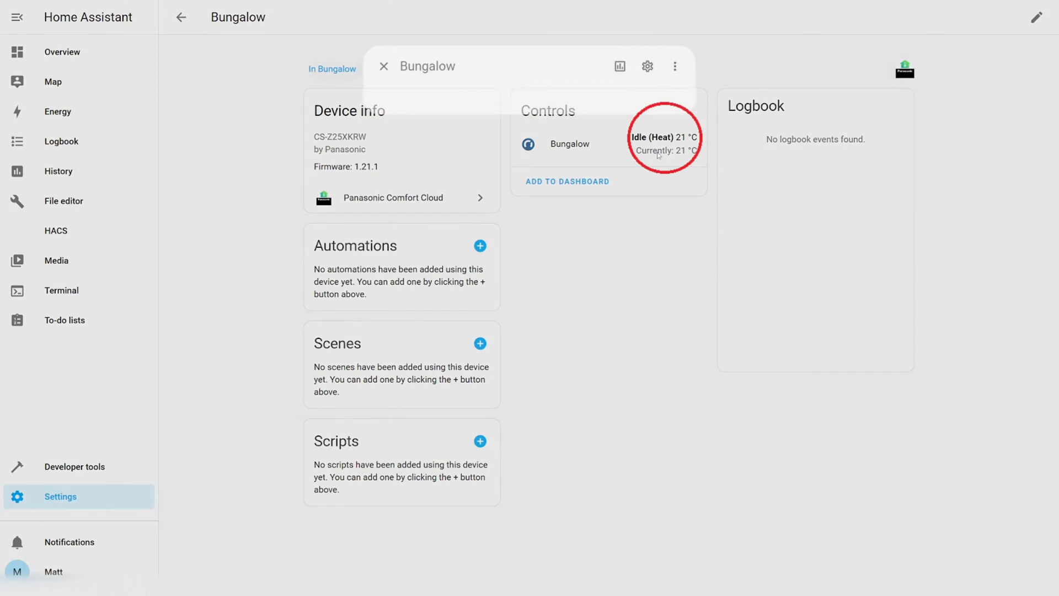
click(552, 323)
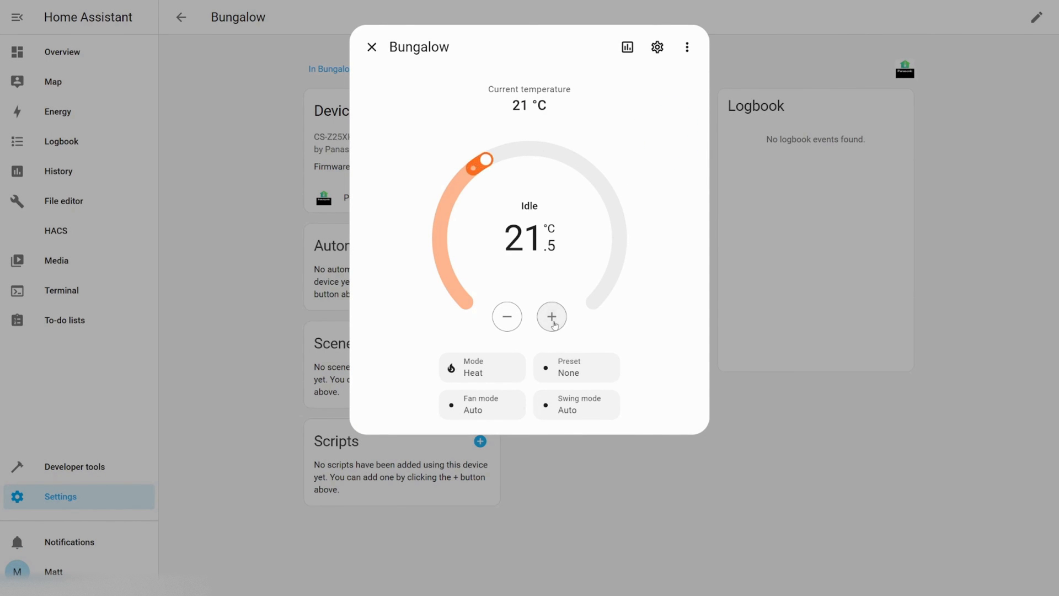
click(507, 322)
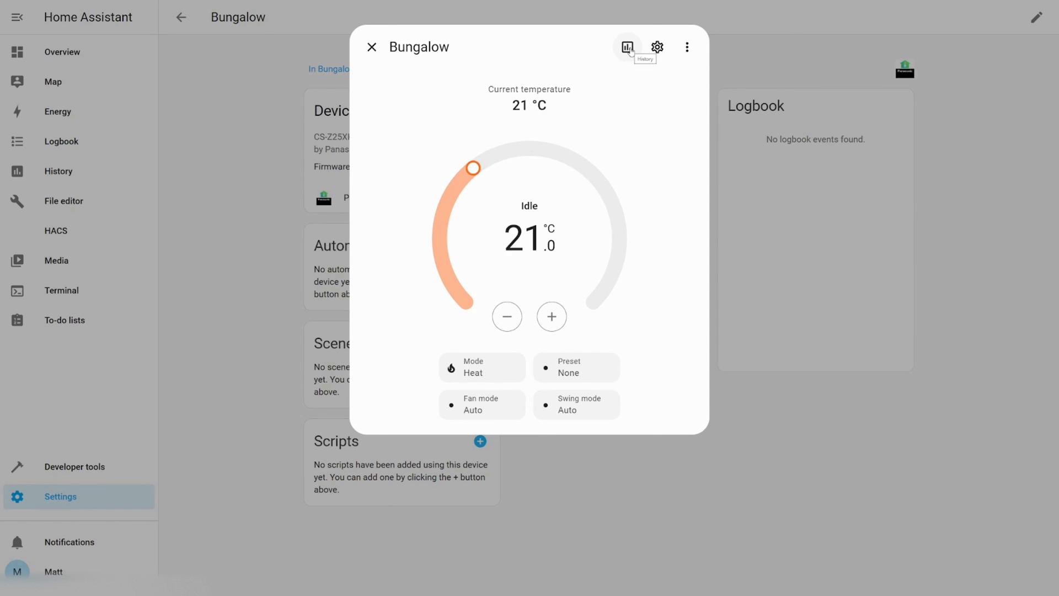
- View the Bungalow climate entity's history and logbook, and close its details dialog
click(628, 47)
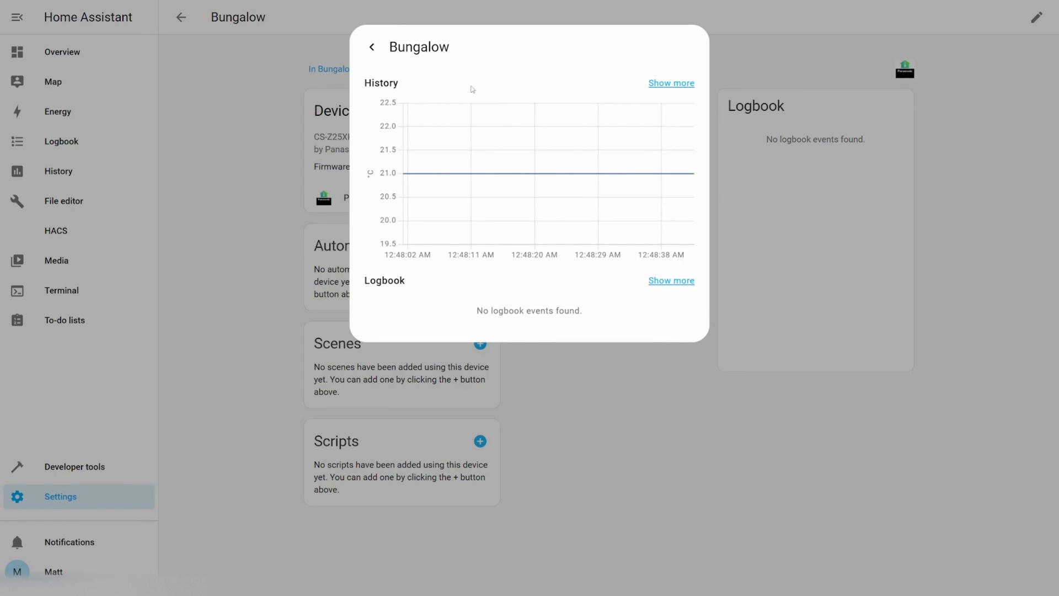
click(371, 50)
key(Escape)
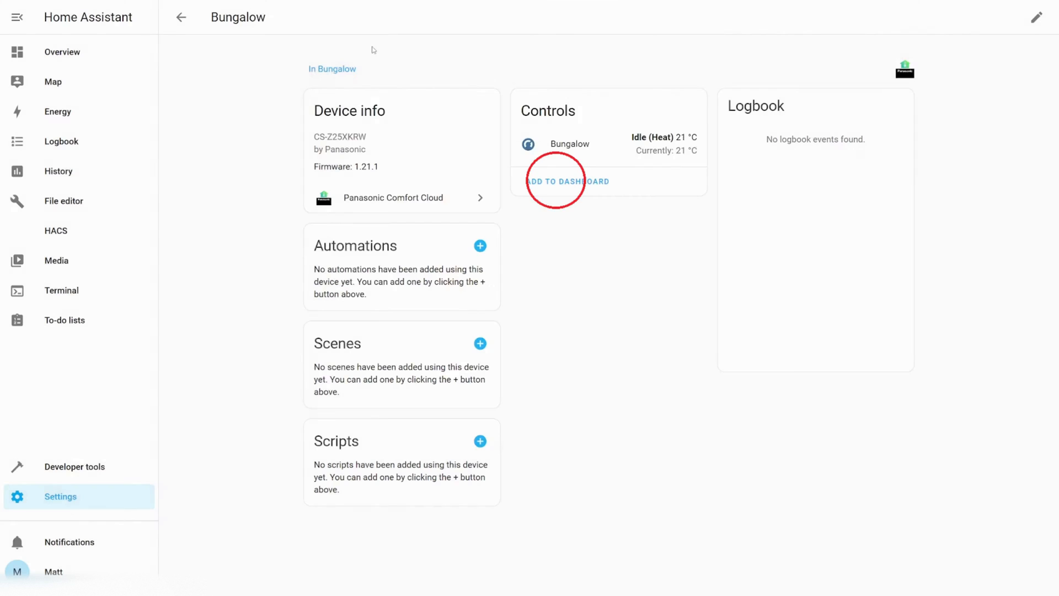
- Add the suggested Bungalow thermostat card to the Default dashboard's TEST ZONE view and try its temperature dial on the Overview
click(556, 184)
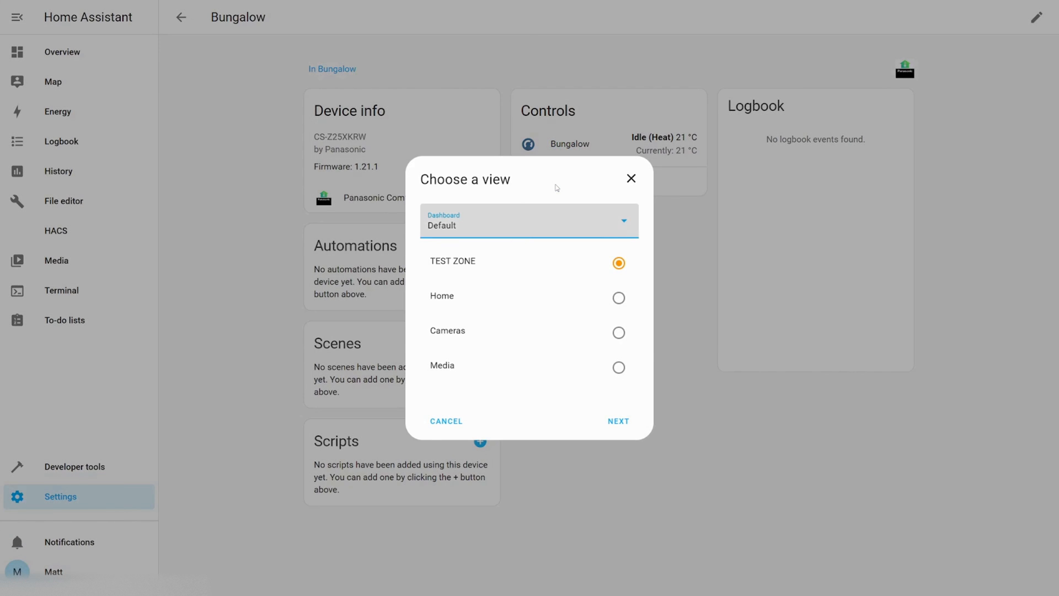
click(620, 420)
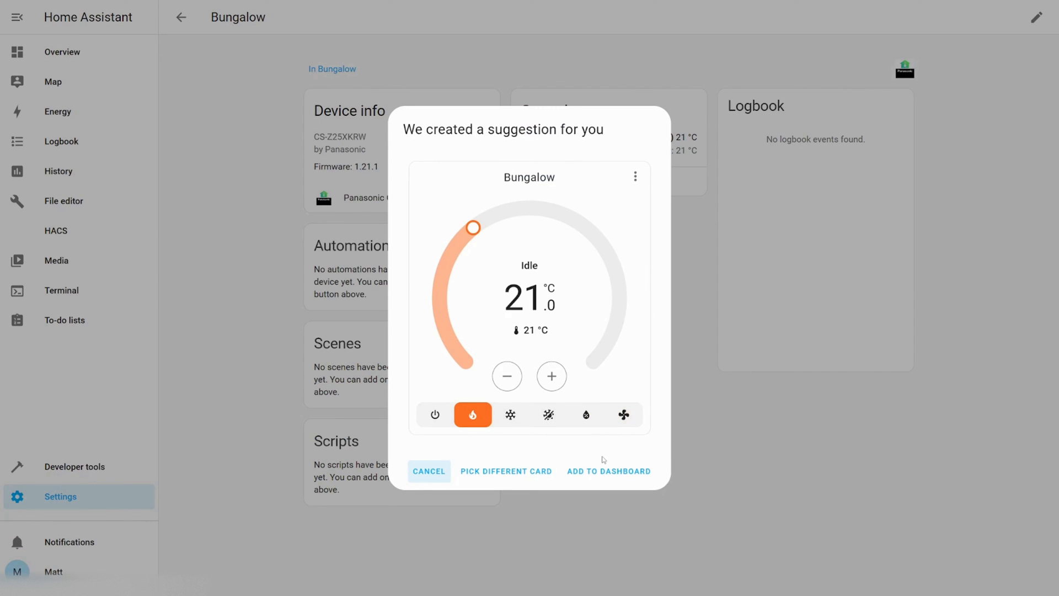
click(603, 463)
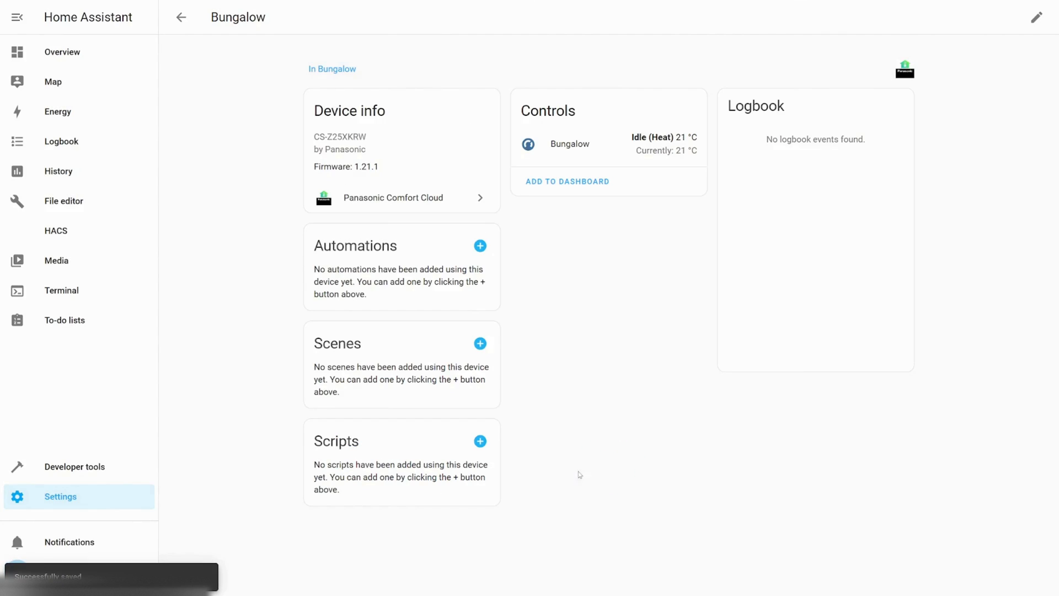
click(50, 56)
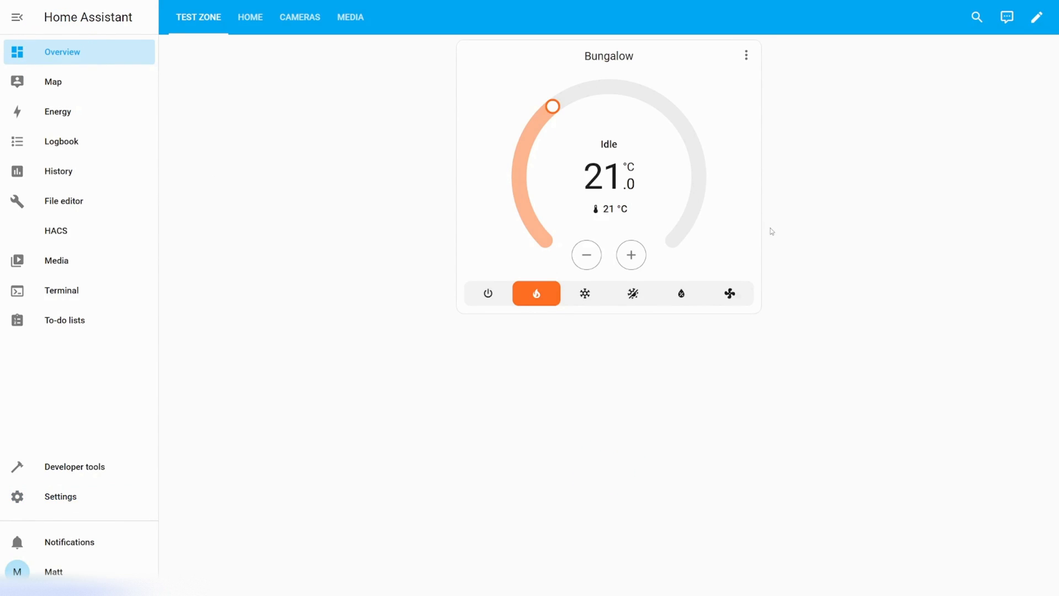
drag(551, 107, 561, 106)
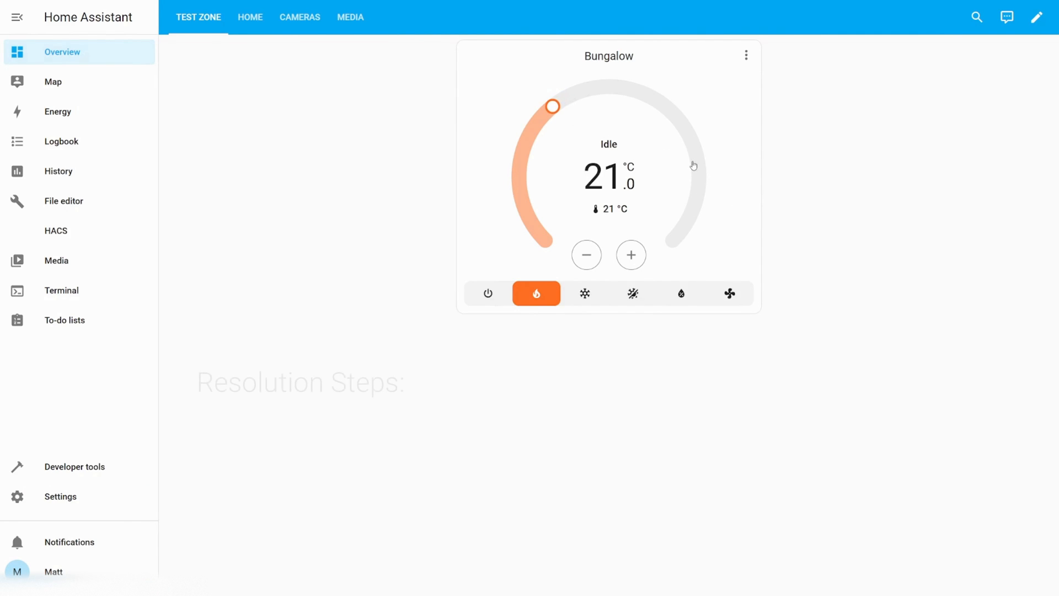